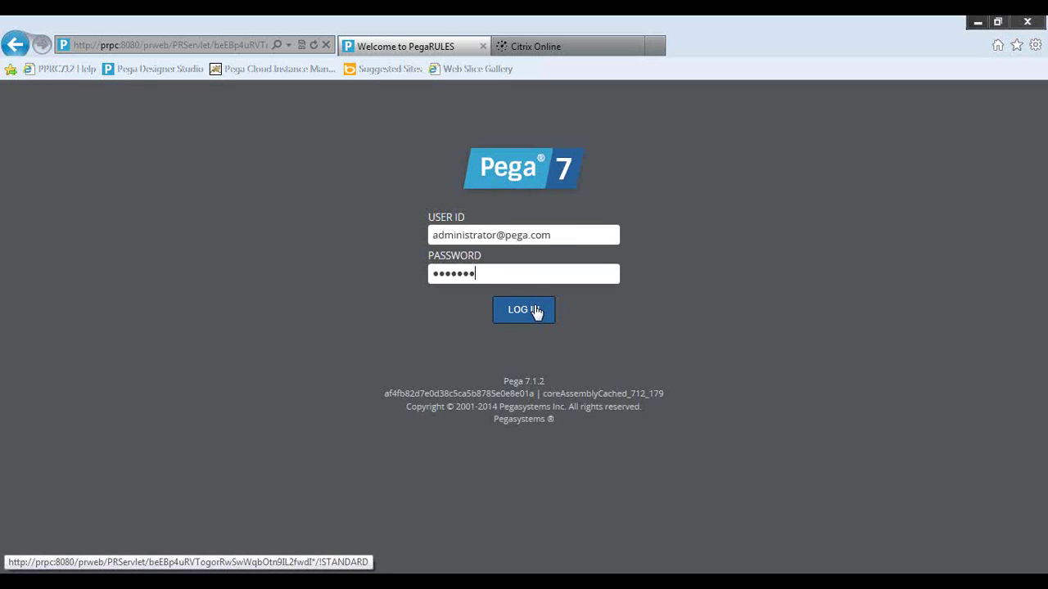
# Step: Log in to Designer Studio and start the wizard for creating a new application
pyautogui.click(533, 311)
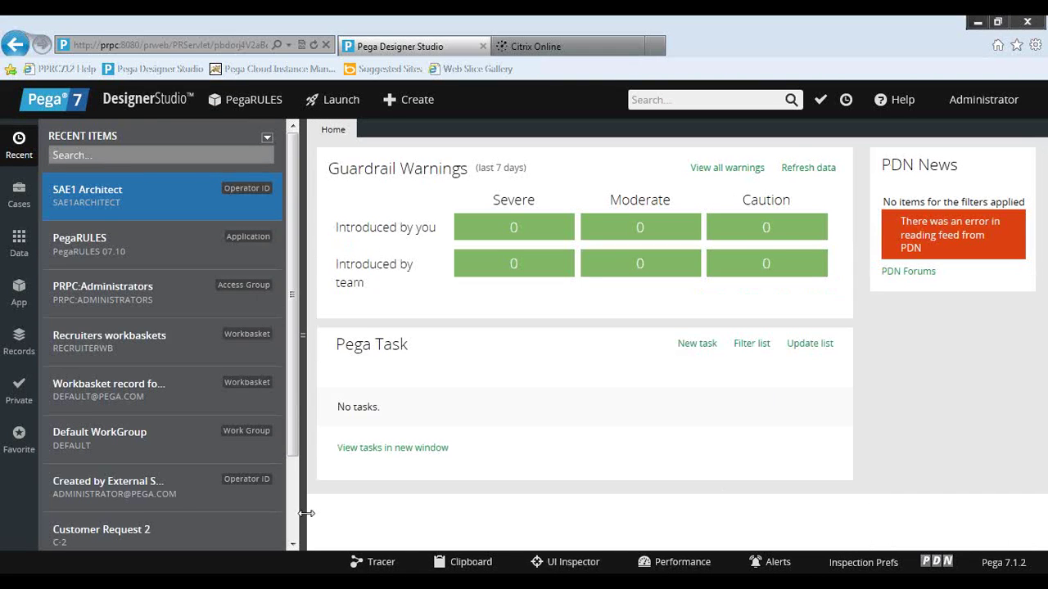
pyautogui.click(22, 305)
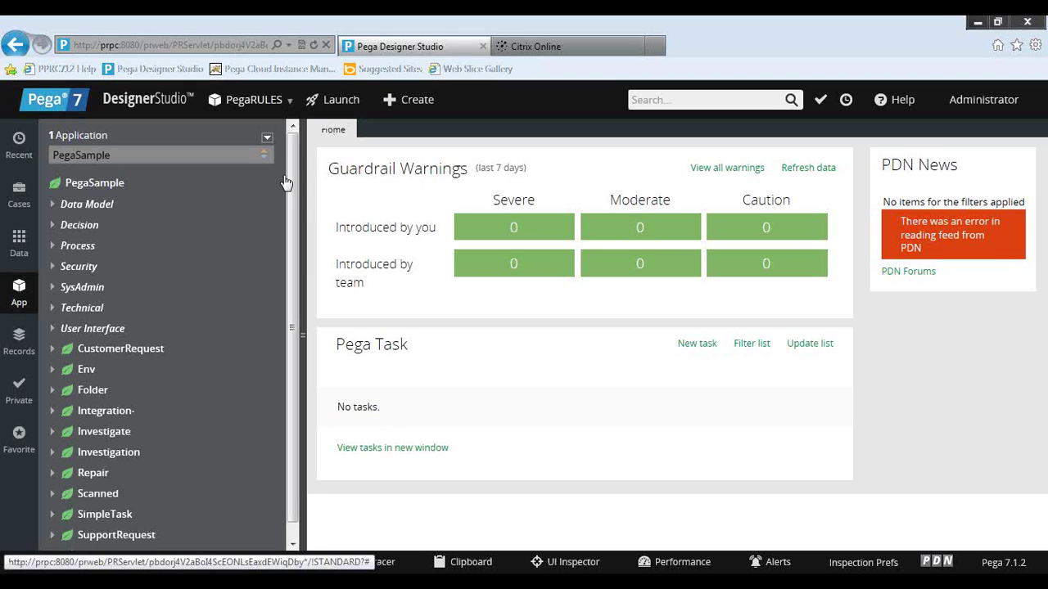
pyautogui.click(267, 137)
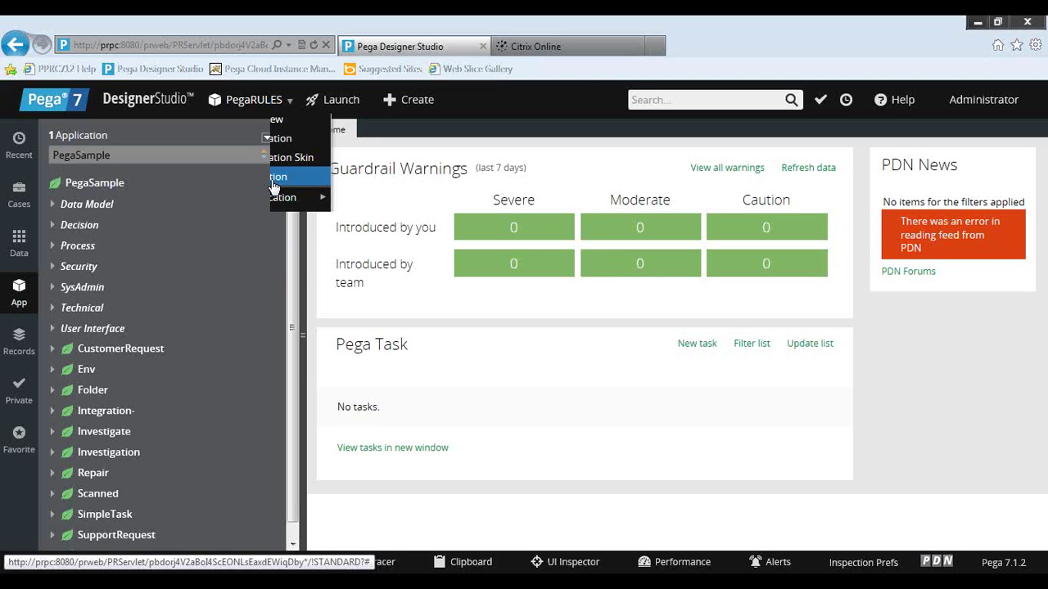
pyautogui.click(272, 178)
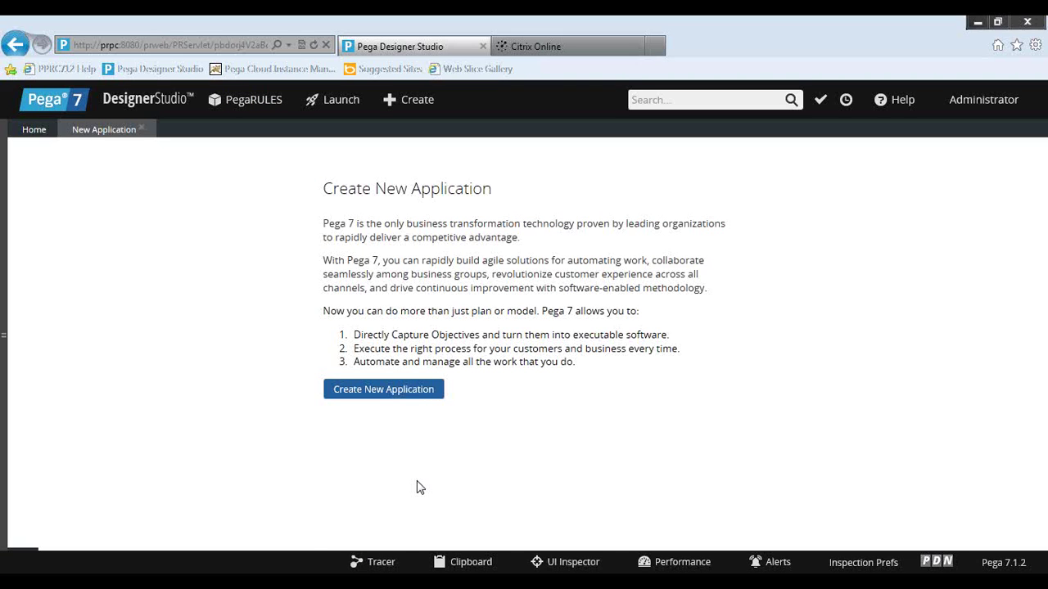
pyautogui.click(394, 397)
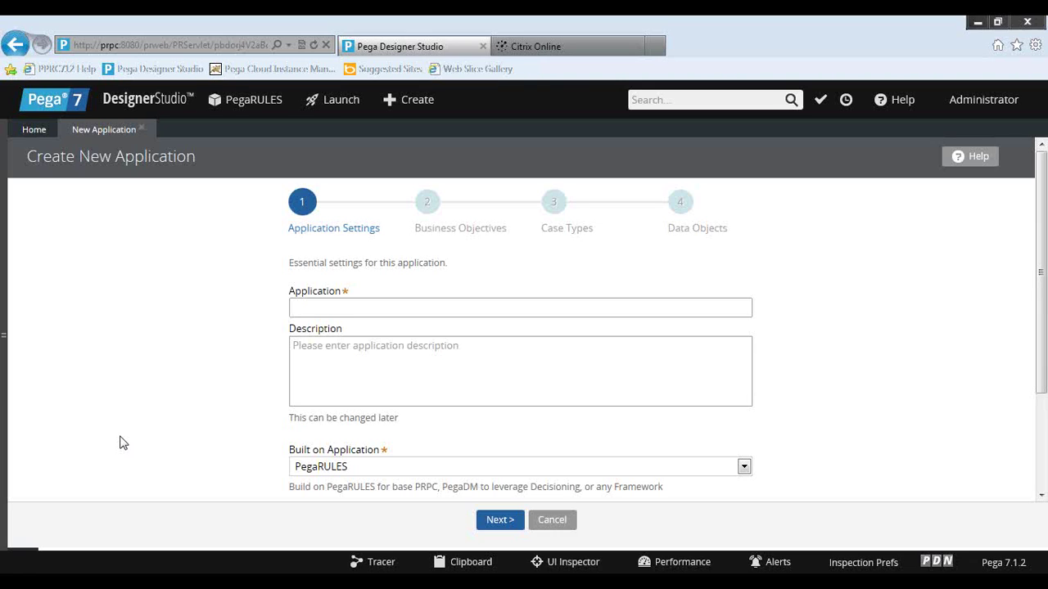
# Step: Name the new application OnBoarding
pyautogui.write('Sample')
pyautogui.hotkey('ctrl', 'a')
pyautogui.write('OnBoarding')
pyautogui.press('Tab')
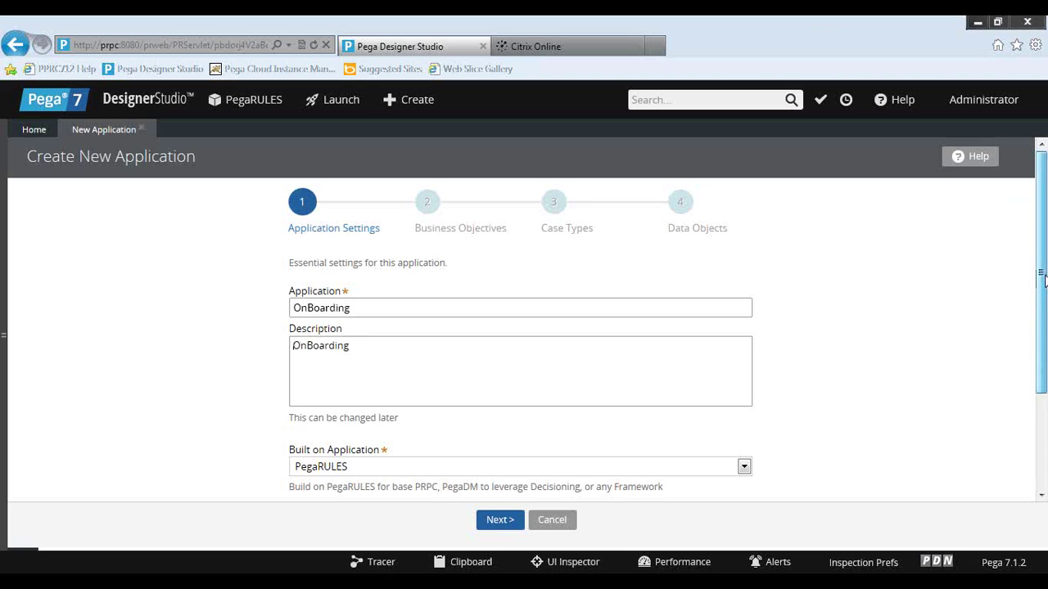
# Step: Enter Virtusa as the organization for the new application
pyautogui.moveTo(1044, 280); pyautogui.dragTo(1045, 299)
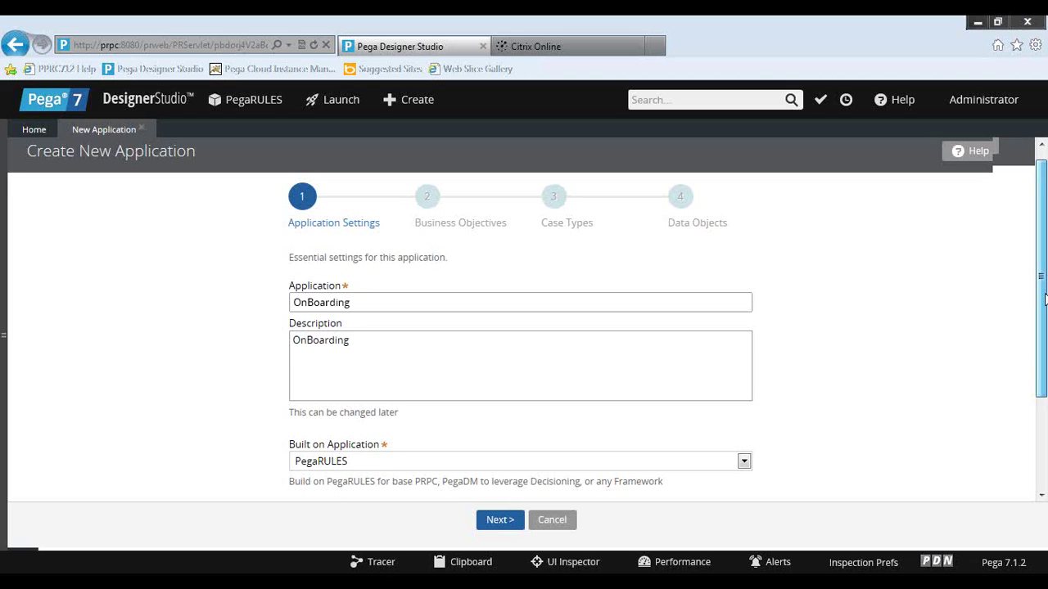
pyautogui.moveTo(1045, 300); pyautogui.dragTo(1045, 326)
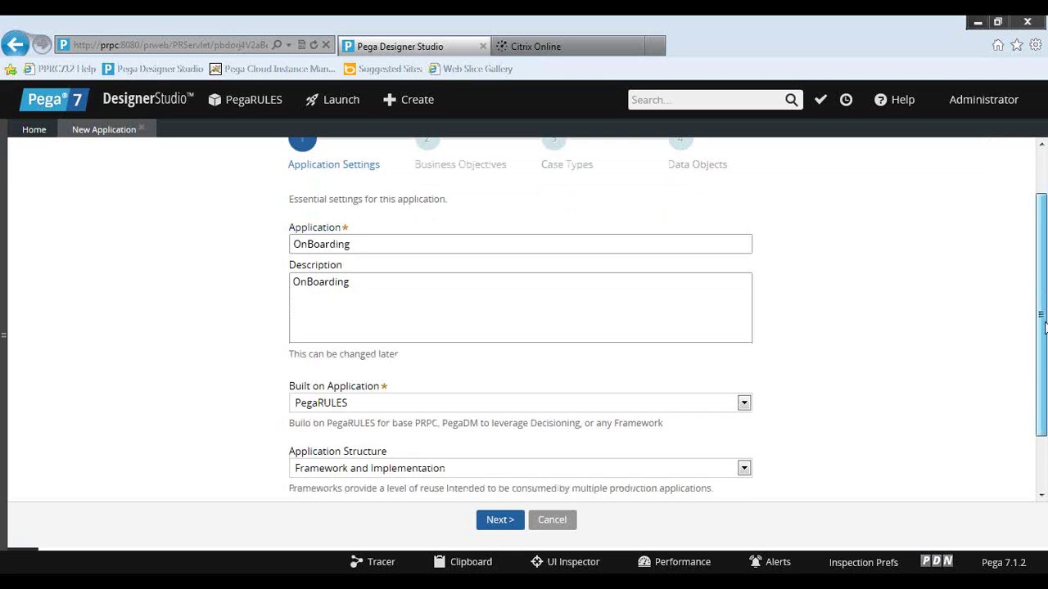
pyautogui.moveTo(1044, 325); pyautogui.dragTo(1043, 363)
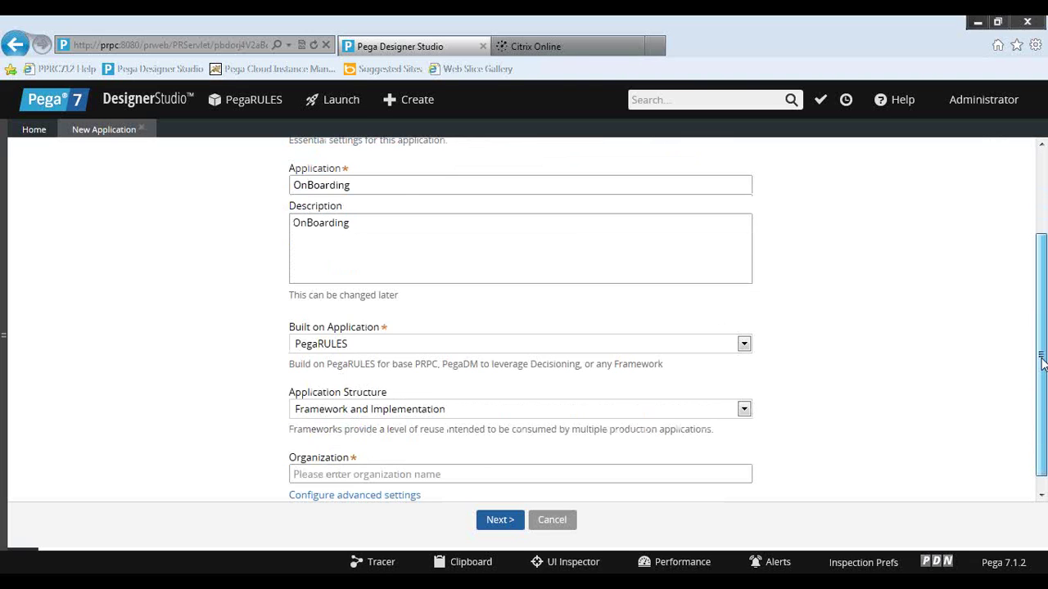
pyautogui.moveTo(1043, 363); pyautogui.dragTo(1043, 375)
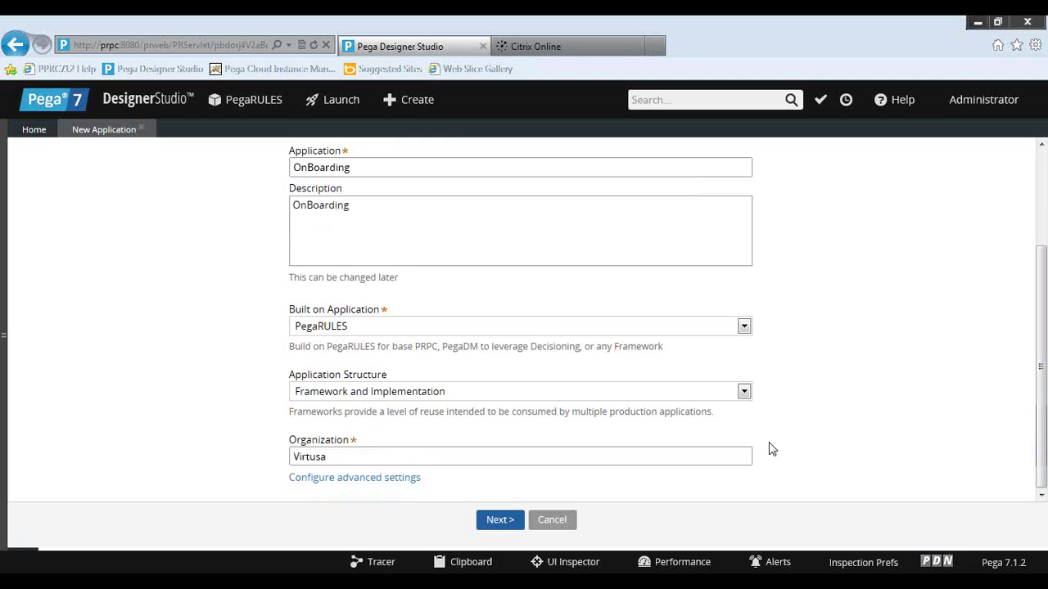
pyautogui.press('Tab')
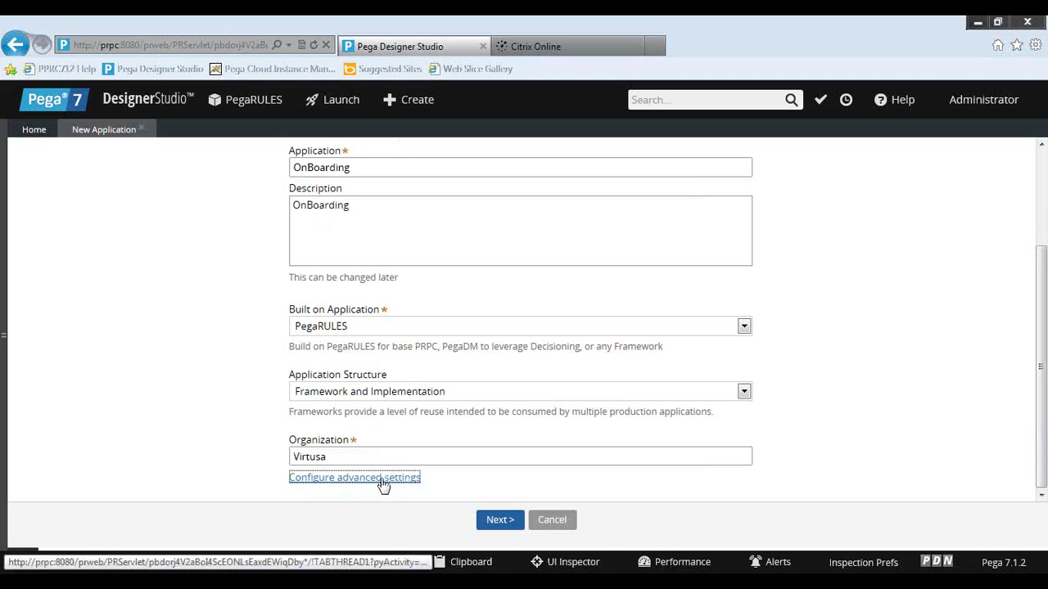
# Step: Review and save the application's advanced configuration, including organization and class structure settings, and try to proceed to the business objectives
pyautogui.click(382, 482)
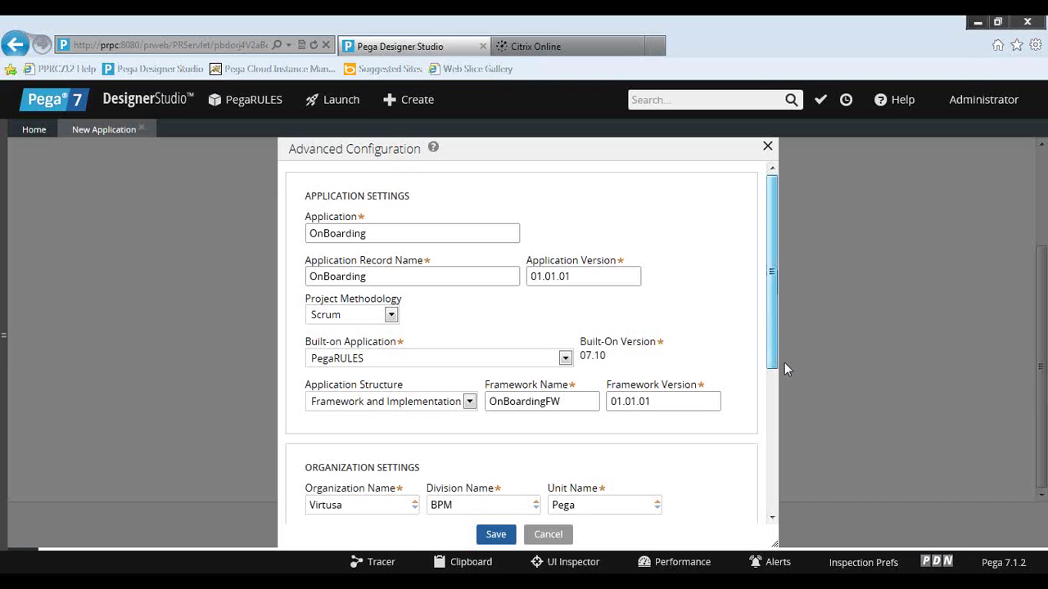
pyautogui.scroll(-4, 762, 369)
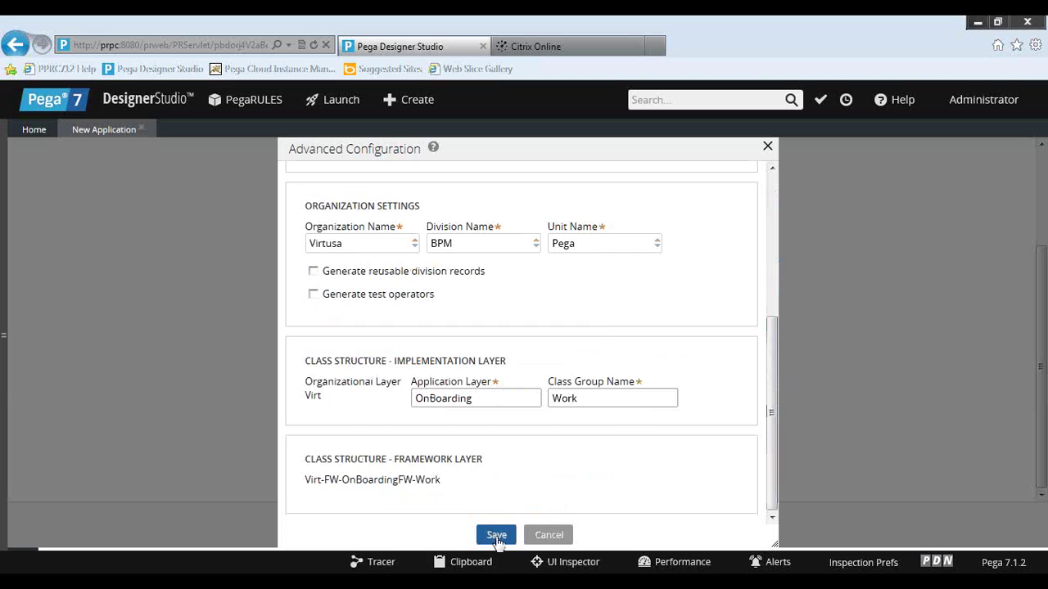
pyautogui.click(497, 536)
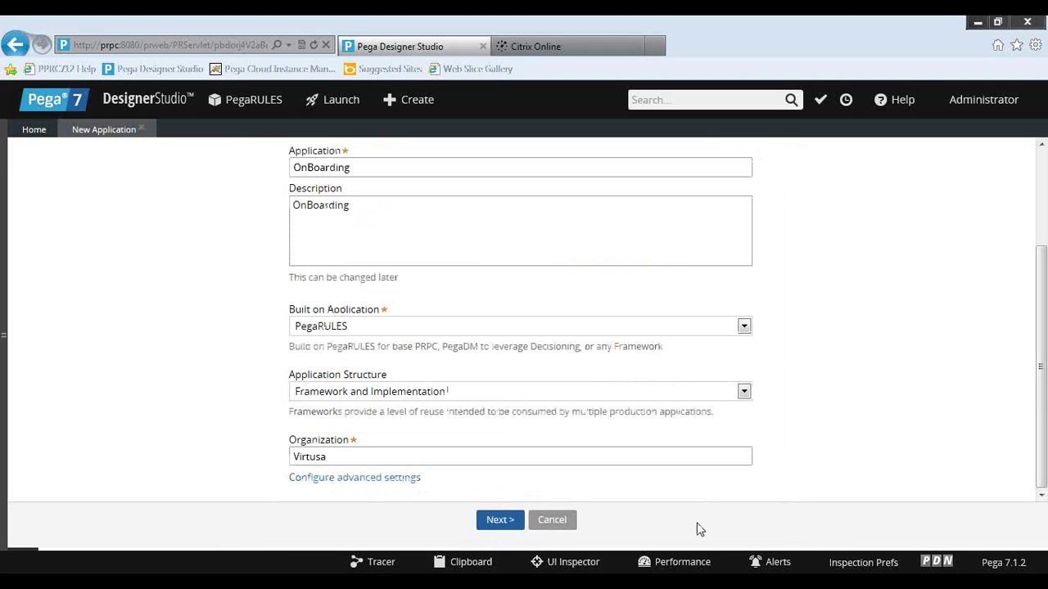
pyautogui.click(499, 521)
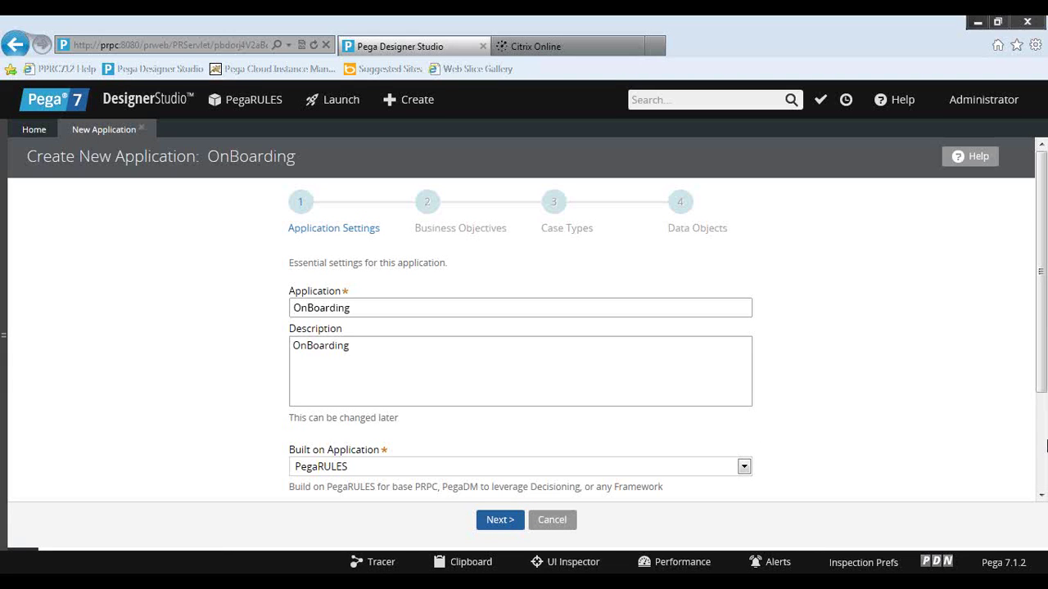
# Step: Change the organization name to VirtusaGloa in the application settings
pyautogui.scroll(-1, 1041, 458)
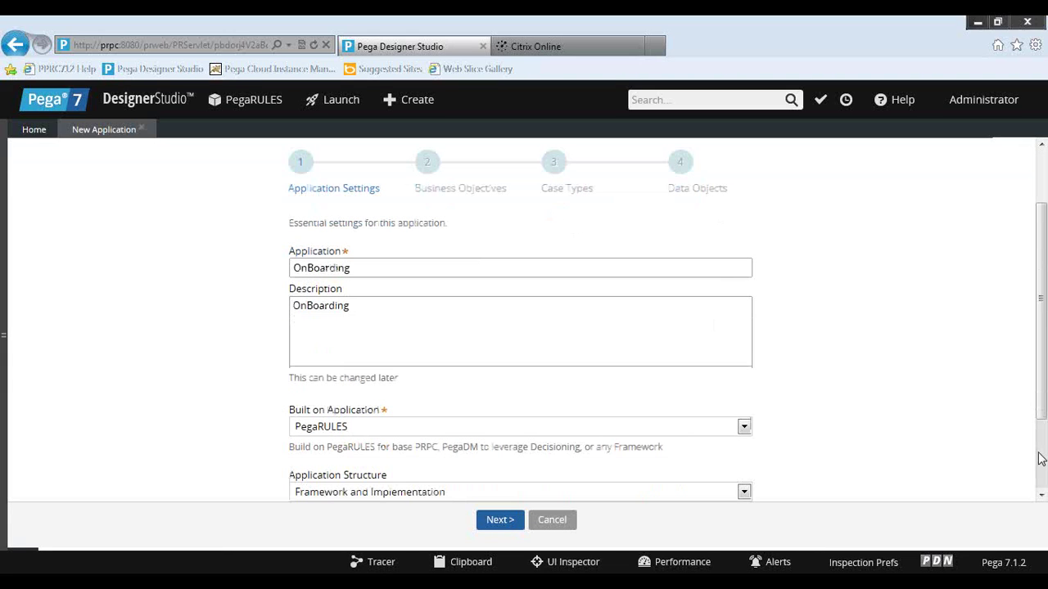
pyautogui.scroll(-3, 1041, 458)
pyautogui.click(365, 457)
pyautogui.press('BackSpace')
pyautogui.press('BackSpace')
pyautogui.press('BackSpace')
pyautogui.press('BackSpace')
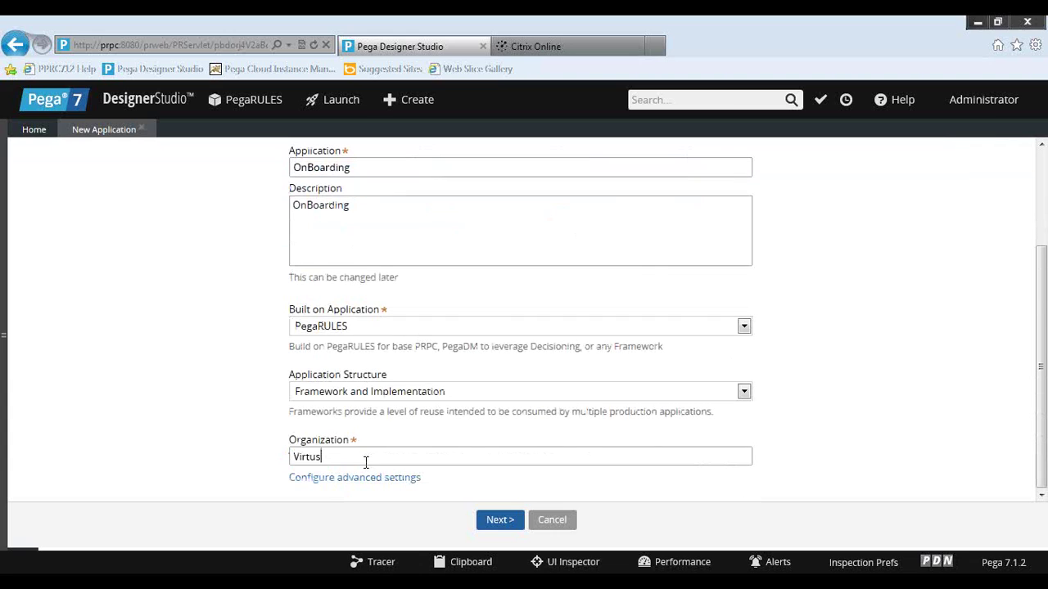
pyautogui.write('tusaGloa')
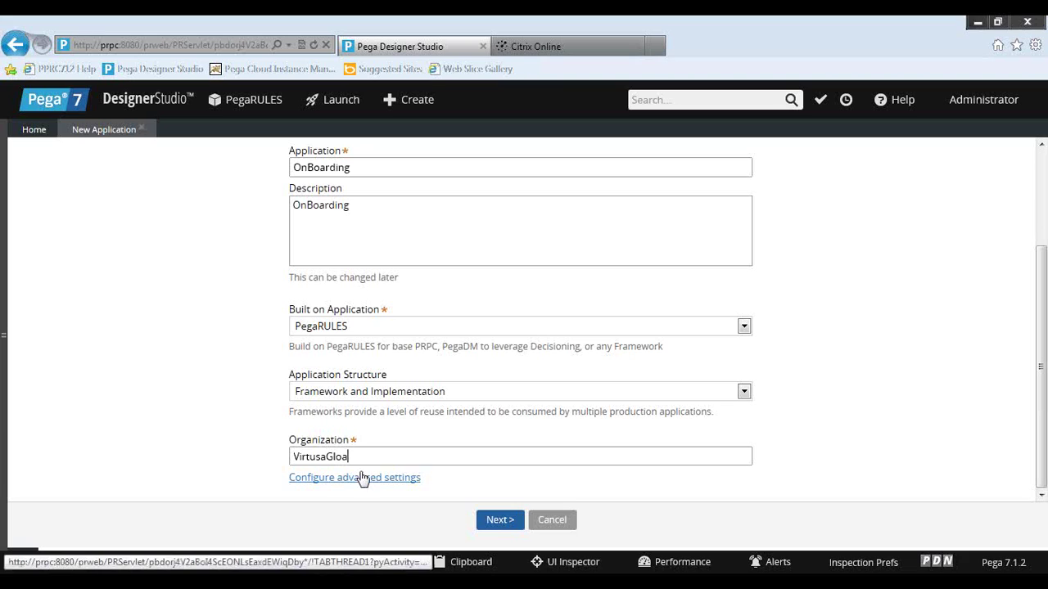
# Step: Proceed to the business objectives, enter the objective "Learn Pega 7" and continue to the case types
pyautogui.click(498, 524)
pyautogui.write('Lear')
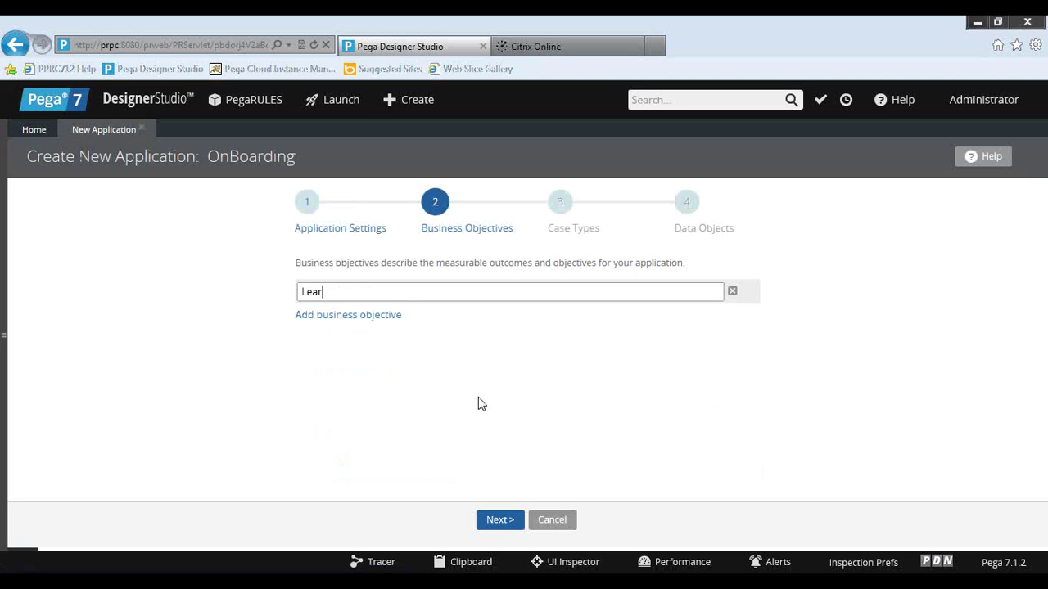
pyautogui.write('n Pega 7')
pyautogui.click(496, 522)
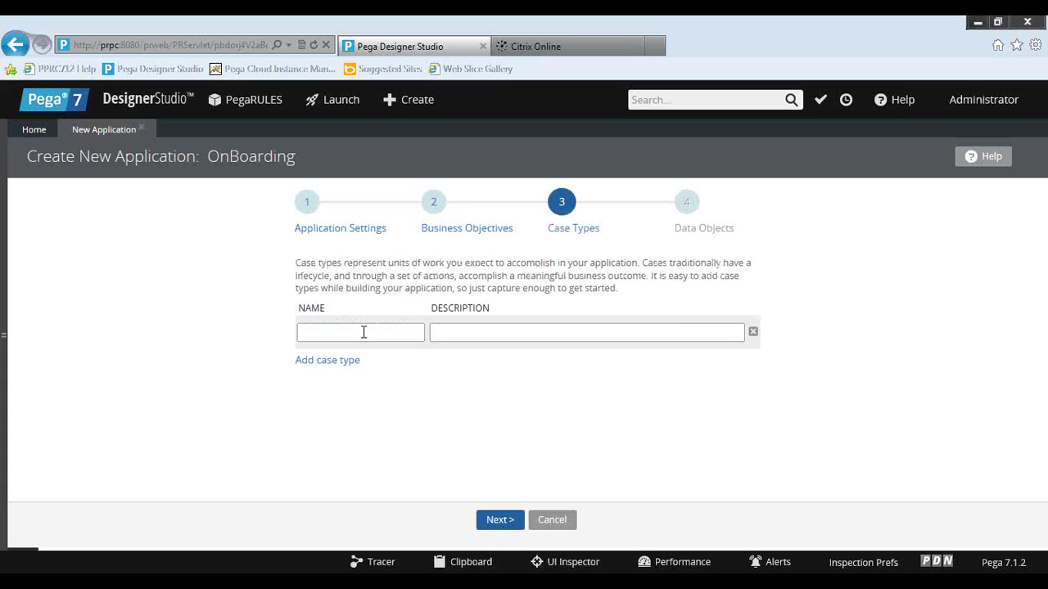
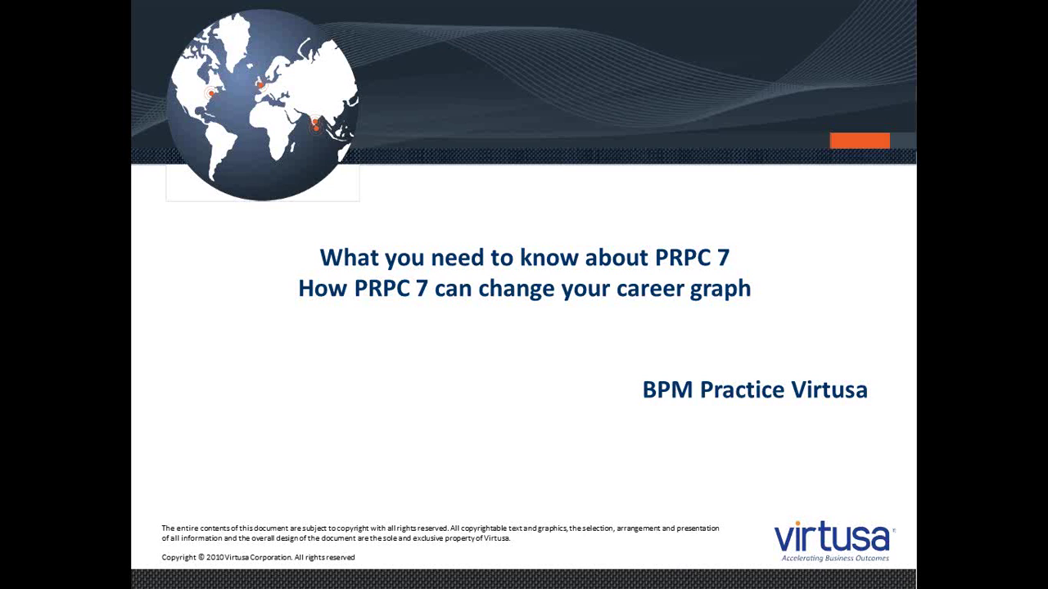
pyautogui.press('Right')
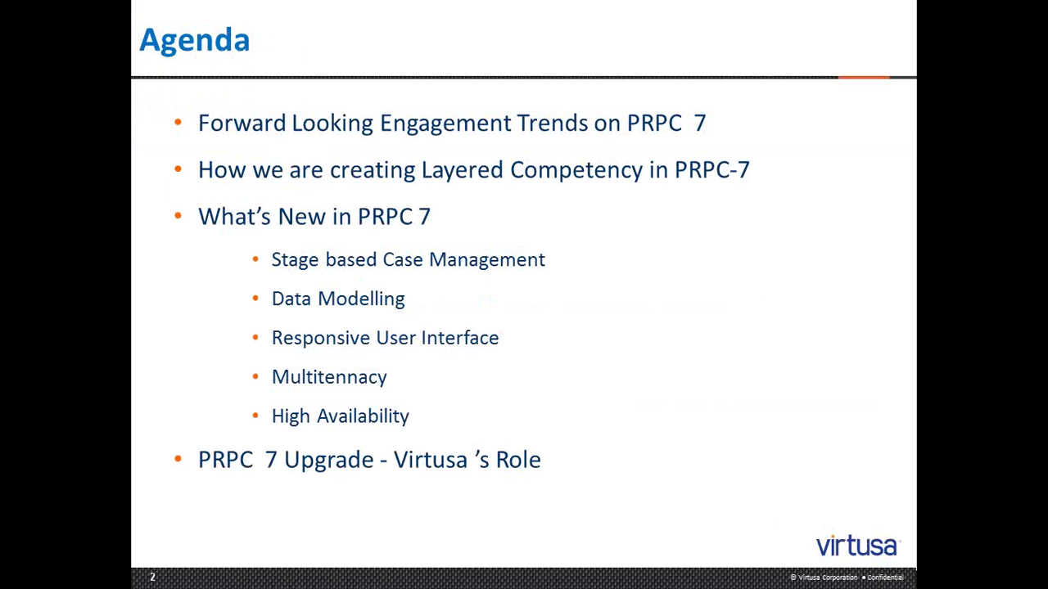